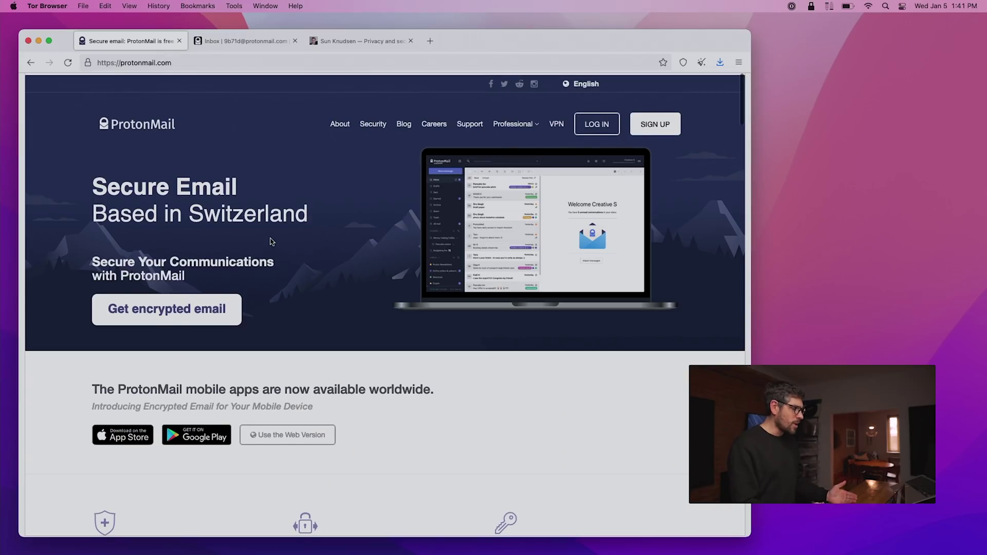
# Step: Send a test email titled 'Test' from ProtonMail, then bring Apple Mail to the front
pyautogui.scroll(-3, 272, 241)
pyautogui.scroll(-5, 272, 242)
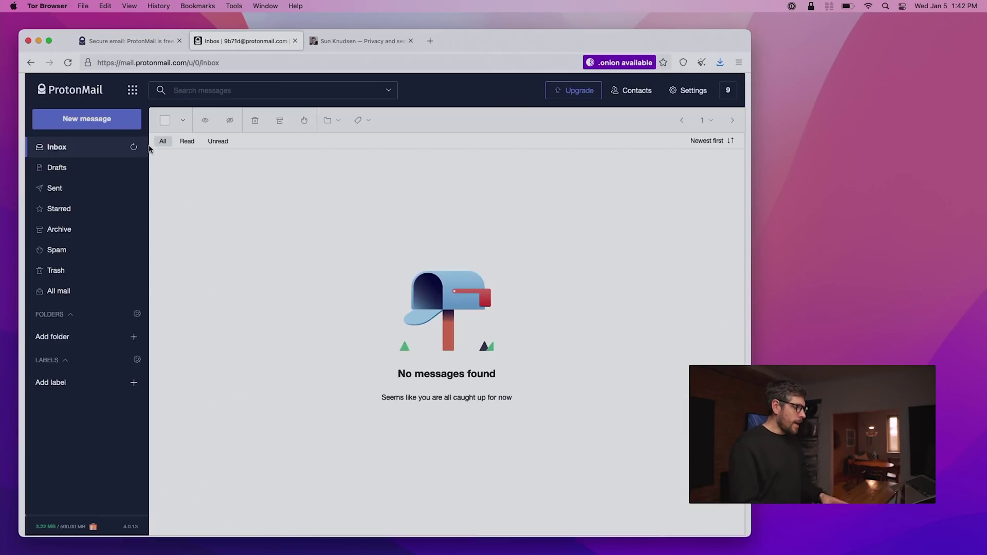
pyautogui.click(87, 119)
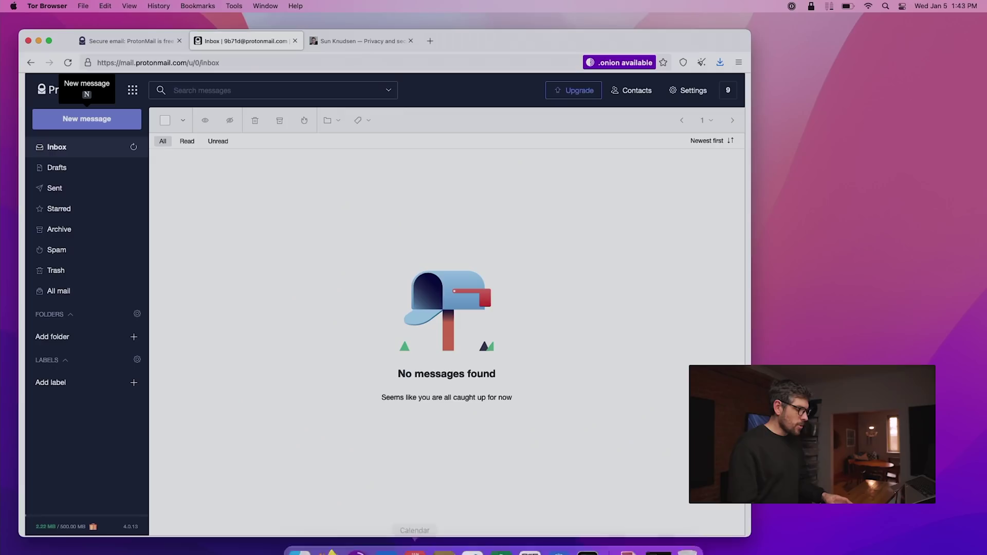
pyautogui.click(386, 534)
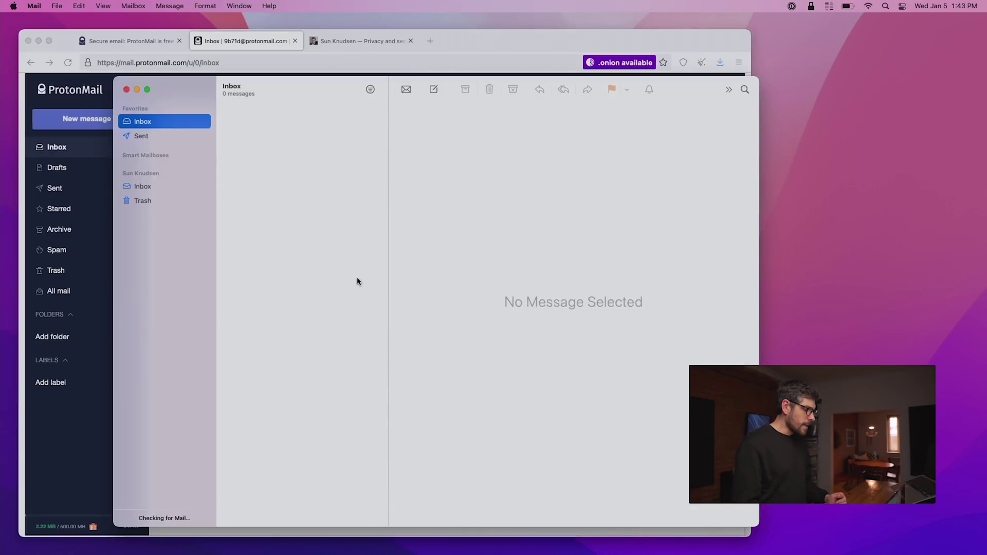
# Step: Read the PGP-signed 'Test' message in Apple Mail, then return to ProtonMail
pyautogui.click(269, 125)
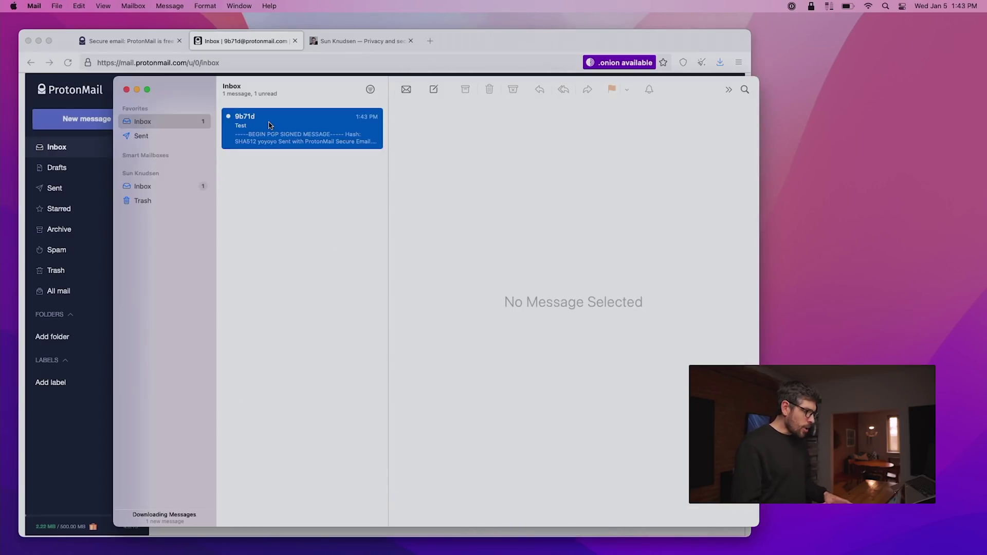
pyautogui.click(425, 193)
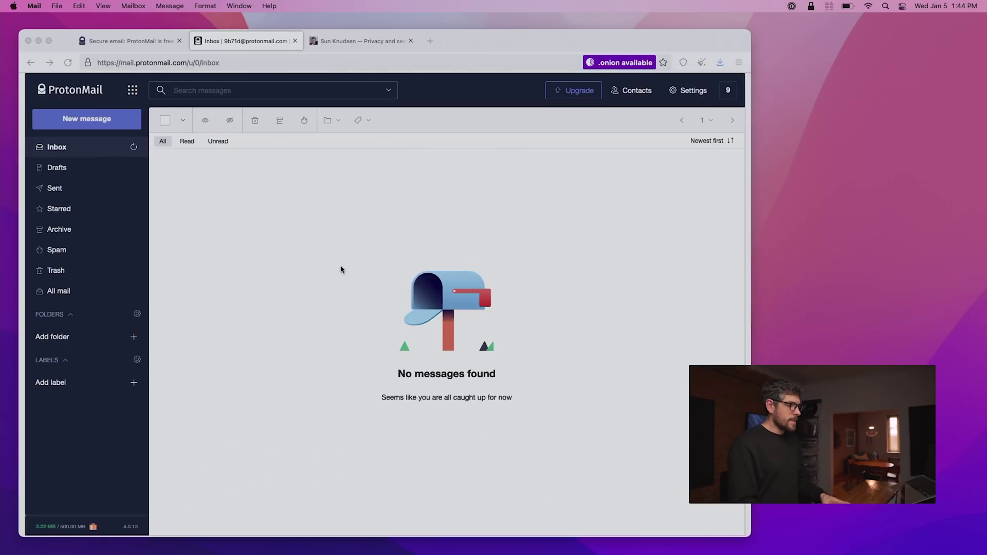
pyautogui.click(153, 169)
# Step: Send password-protected 'Test 2' to the suggested contact and open its secure link from Apple Mail
pyautogui.click(112, 126)
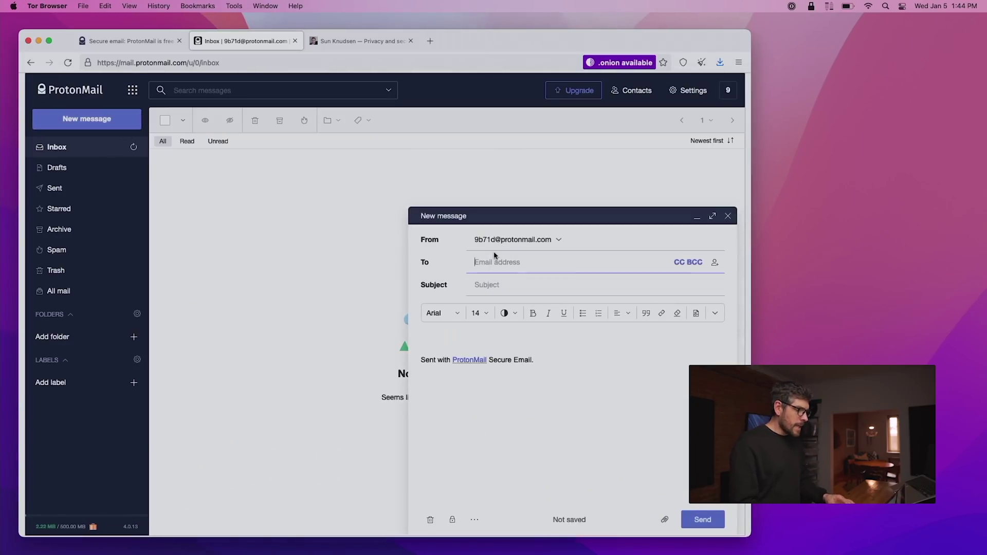
pyautogui.write('hello')
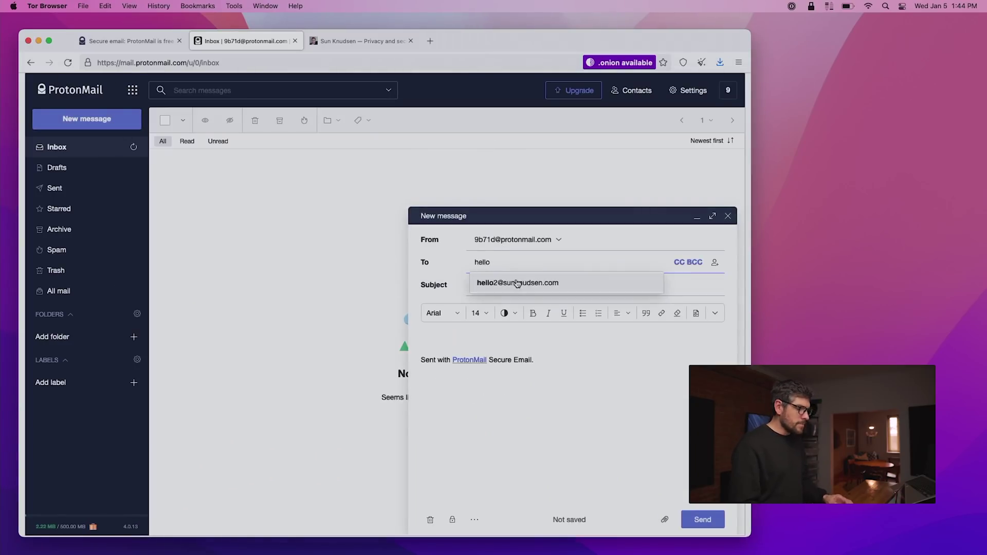
pyautogui.click(518, 283)
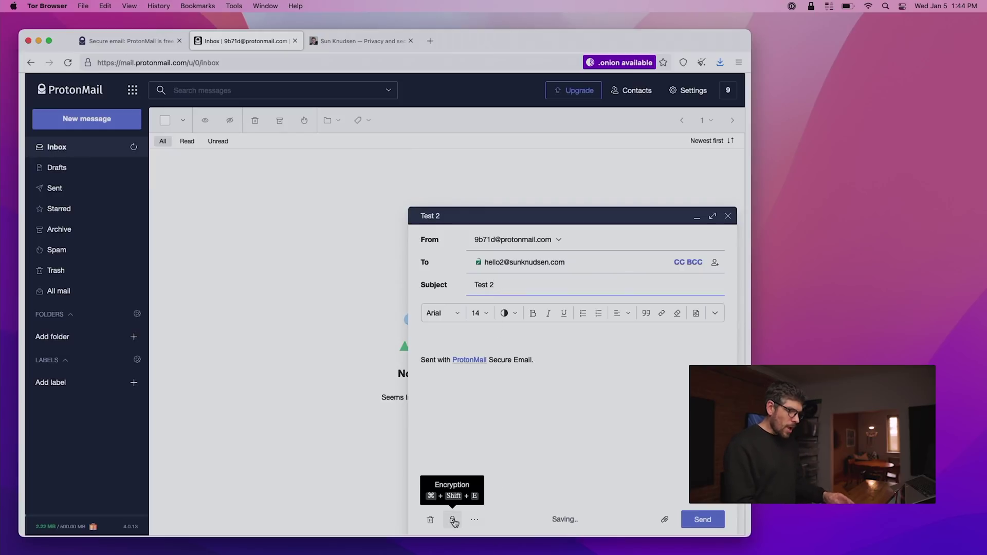
pyautogui.click(453, 521)
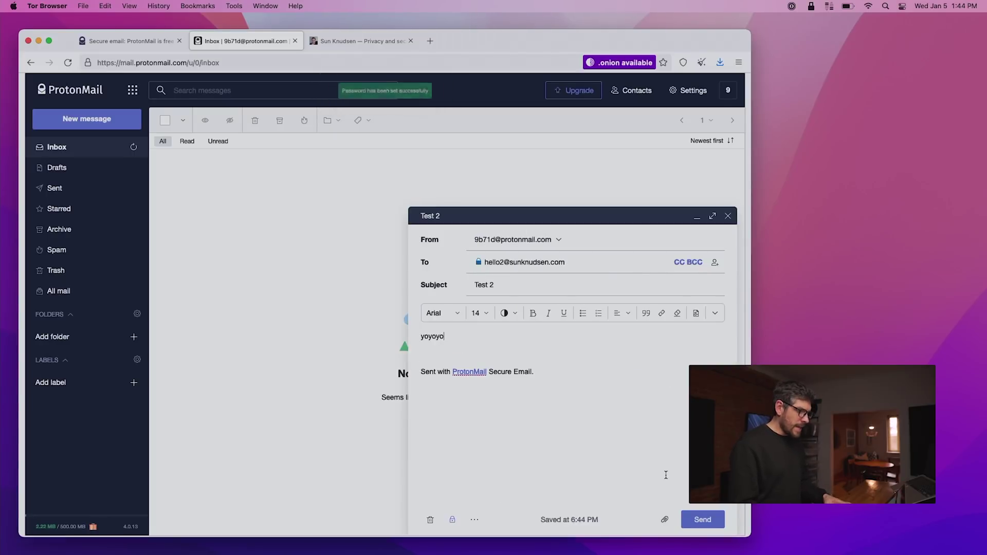
pyautogui.click(704, 515)
pyautogui.moveTo(510, 542)
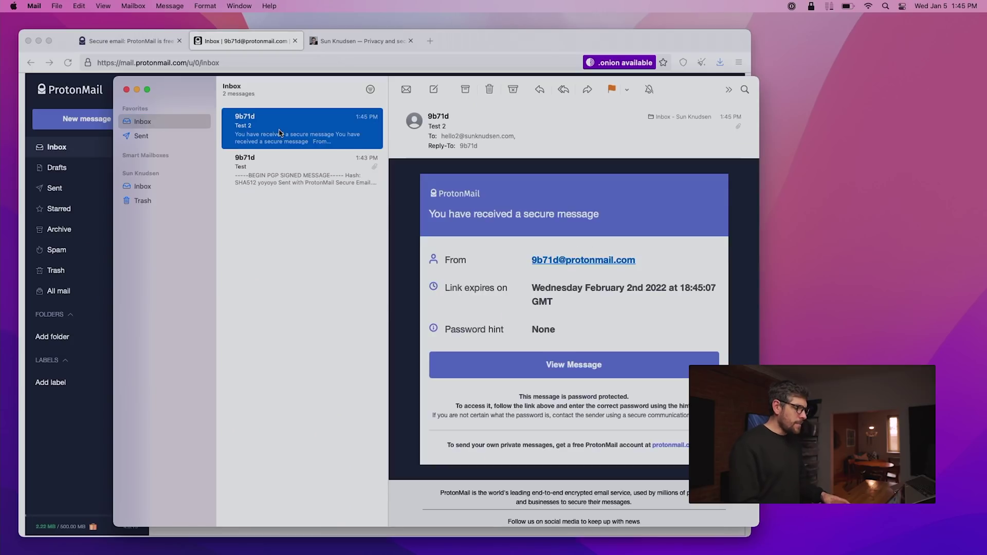
pyautogui.click(578, 366)
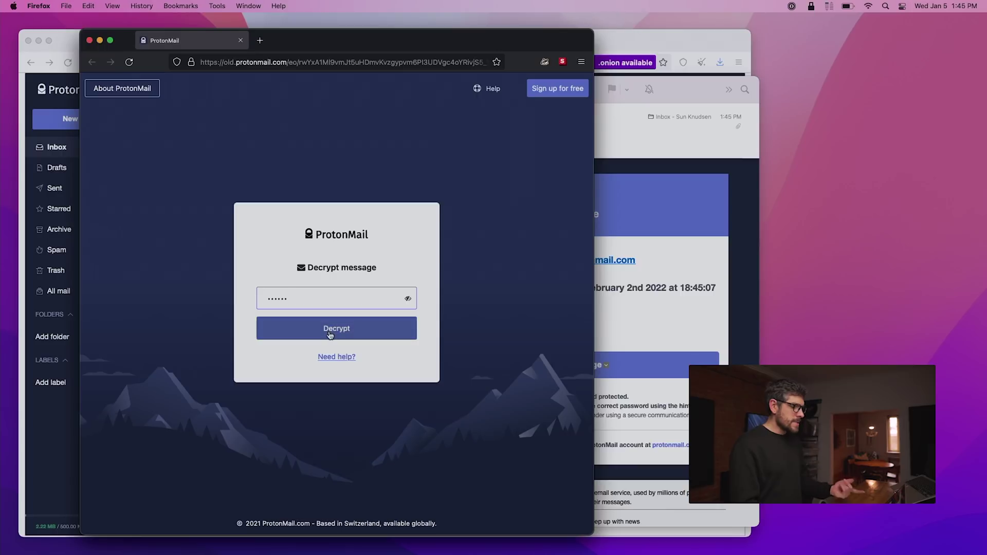
# Step: Decrypt the secure 'Test 2' message in Firefox with its password
pyautogui.click(333, 334)
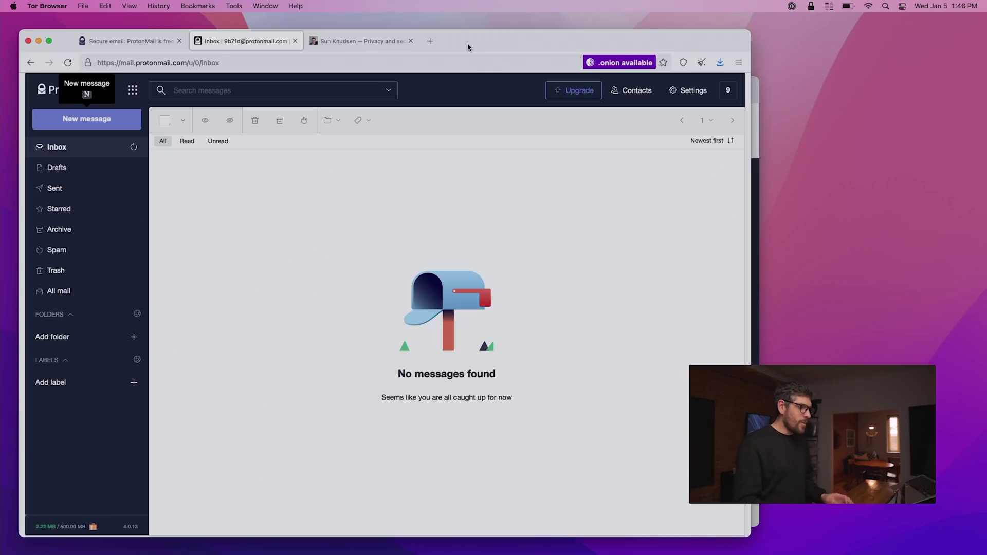
# Step: Show advanced PGP settings in the saved contact's email settings, then switch to sunknudsen.com
pyautogui.click(639, 95)
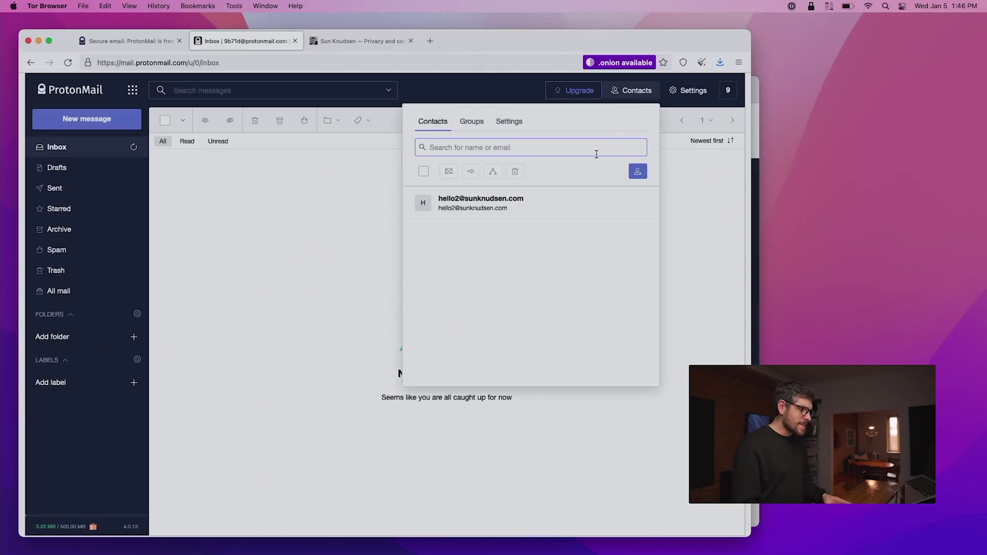
pyautogui.click(638, 173)
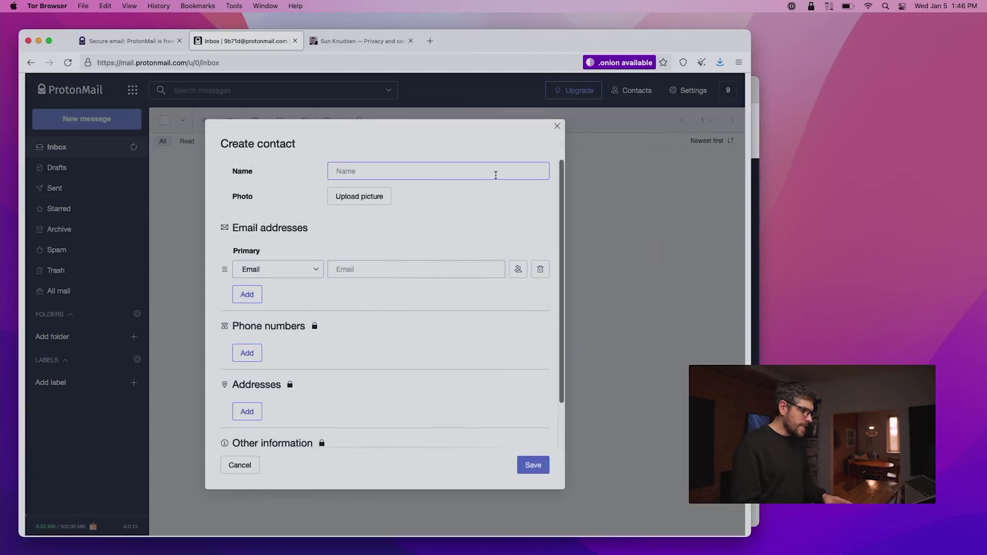
pyautogui.press('Escape')
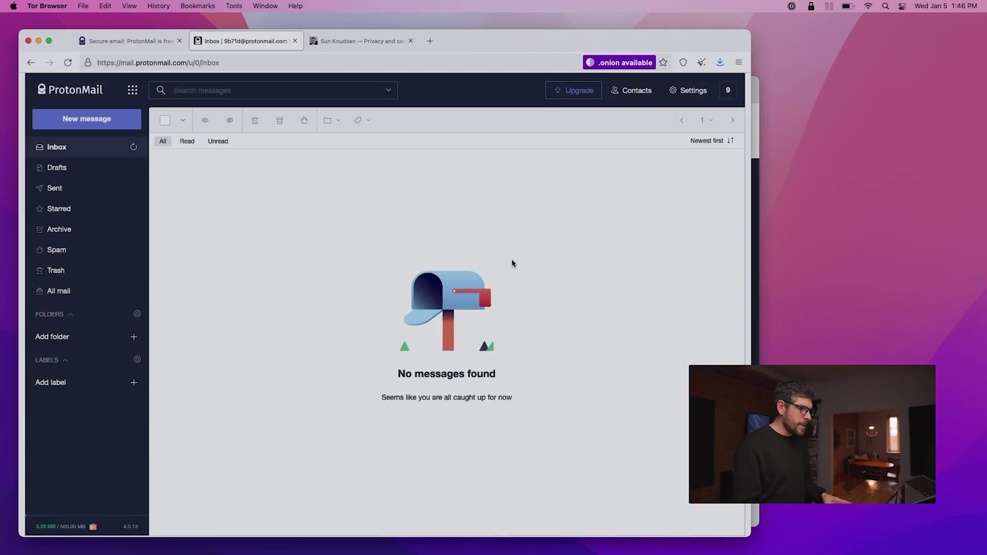
pyautogui.click(622, 96)
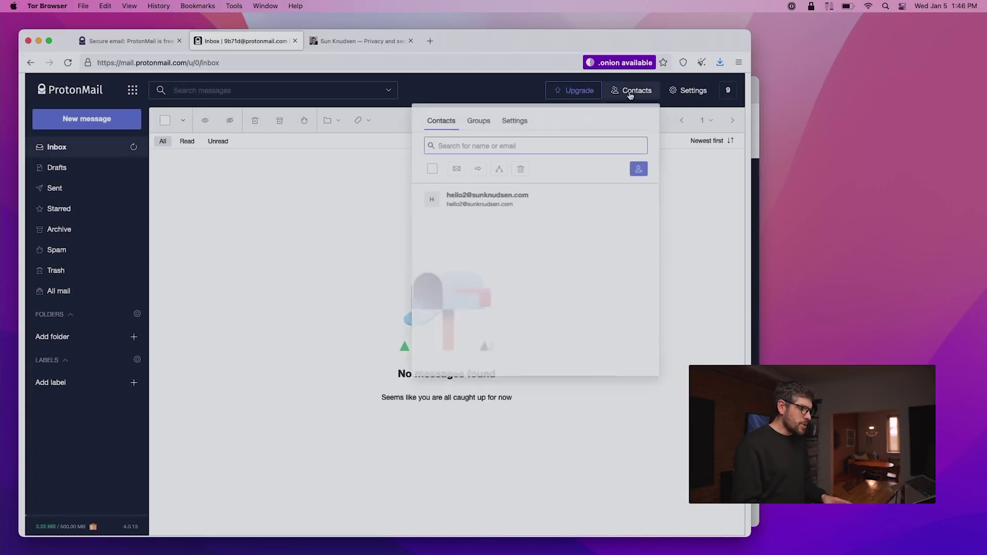
pyautogui.click(503, 207)
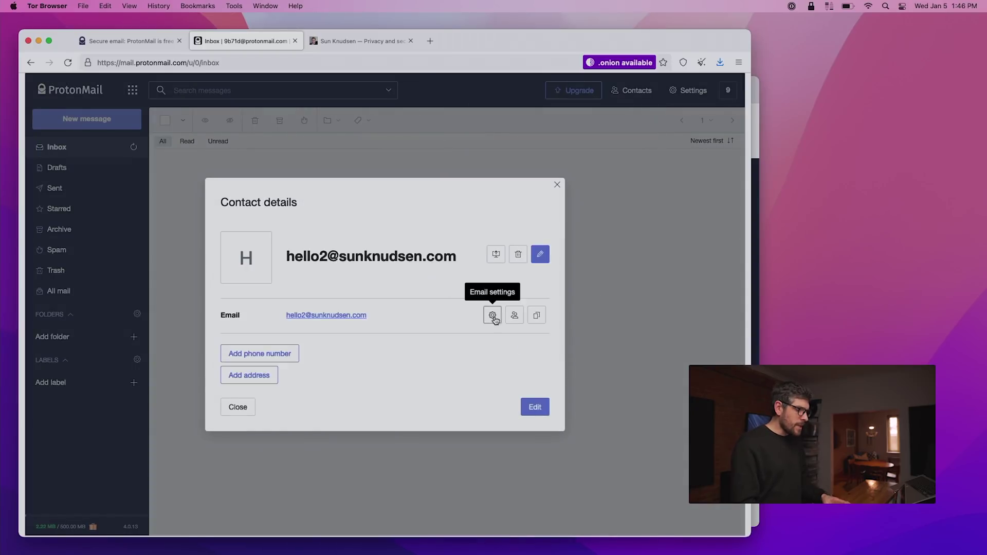
pyautogui.click(493, 315)
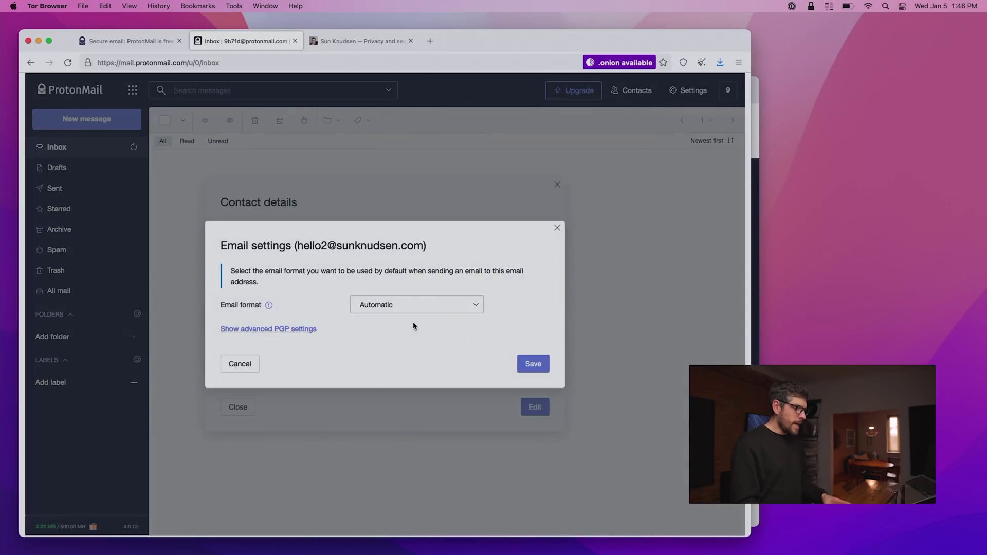
pyautogui.click(270, 330)
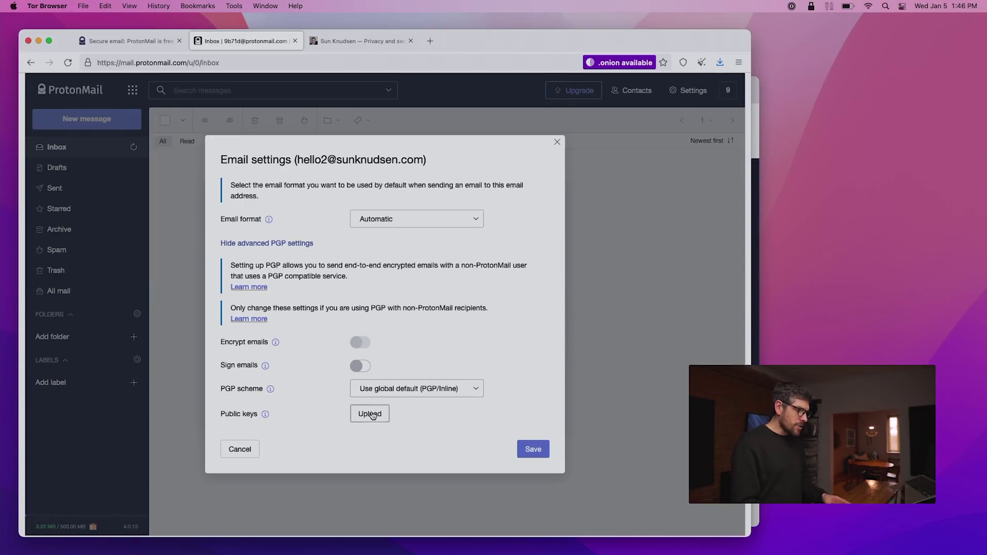
pyautogui.click(361, 42)
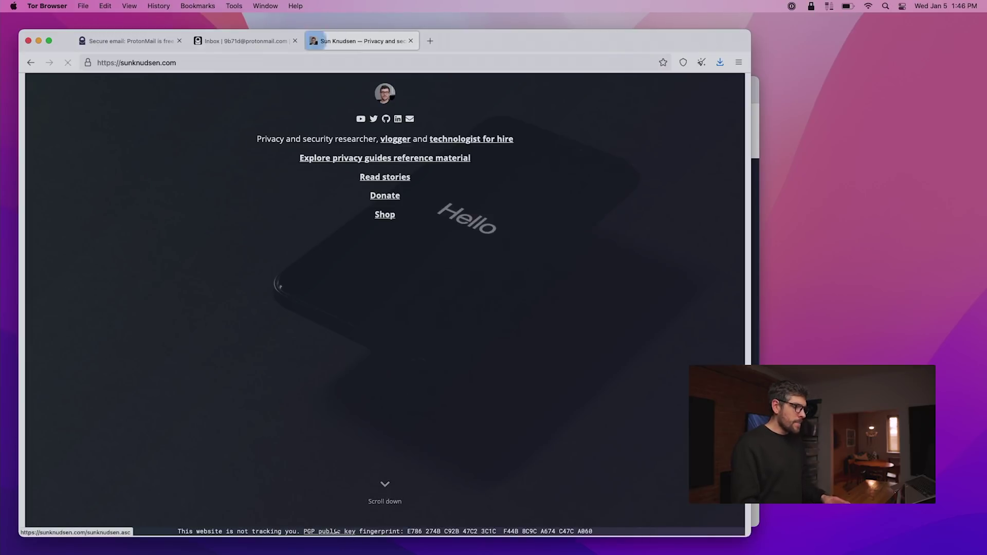
# Step: Save the sunknudsen.asc public key to Downloads and open the site's Contact page
pyautogui.click(568, 340)
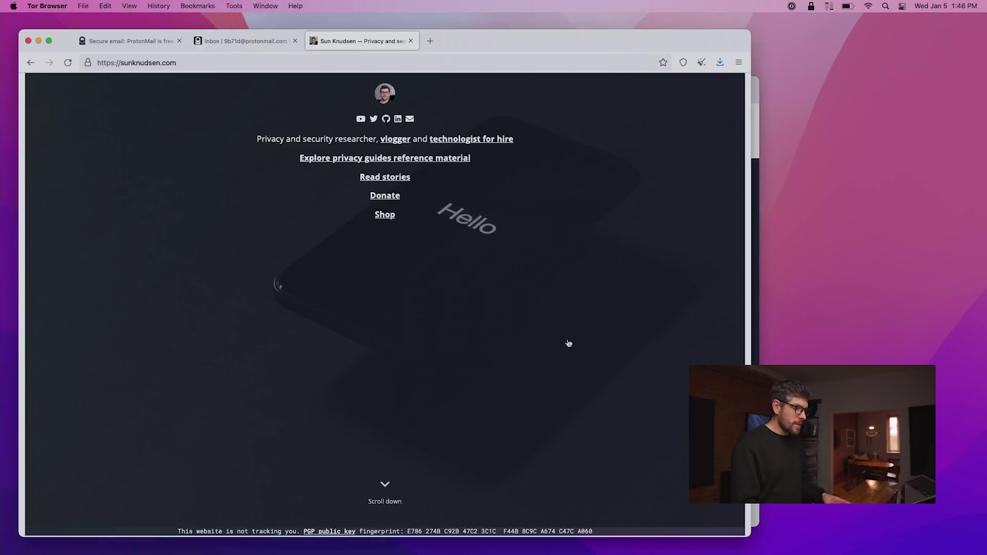
pyautogui.click(450, 355)
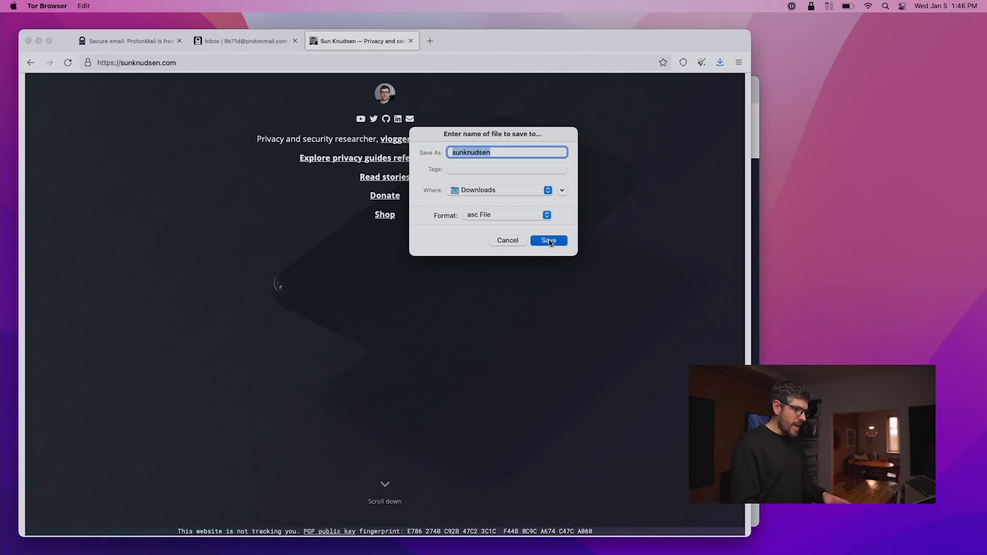
pyautogui.click(549, 241)
pyautogui.click(410, 120)
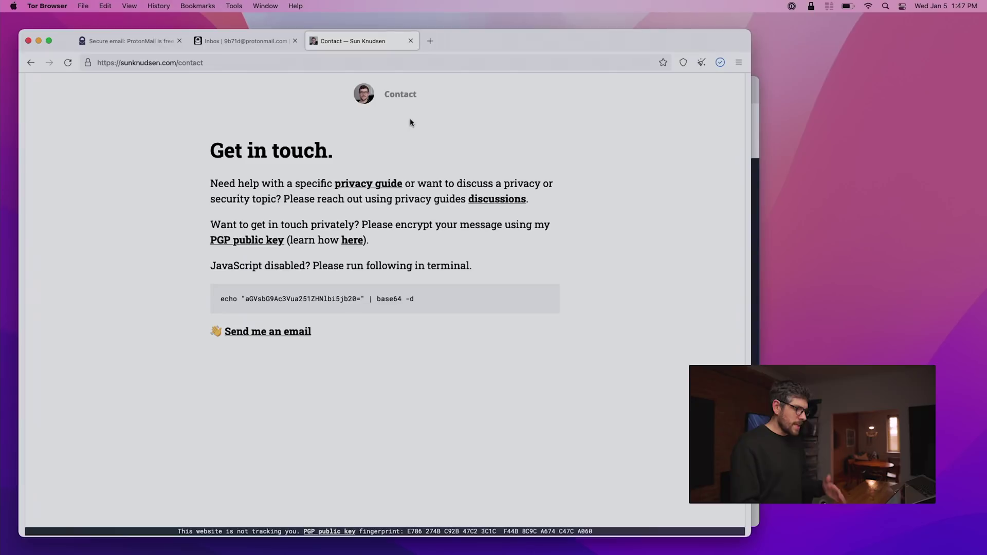
pyautogui.click(355, 242)
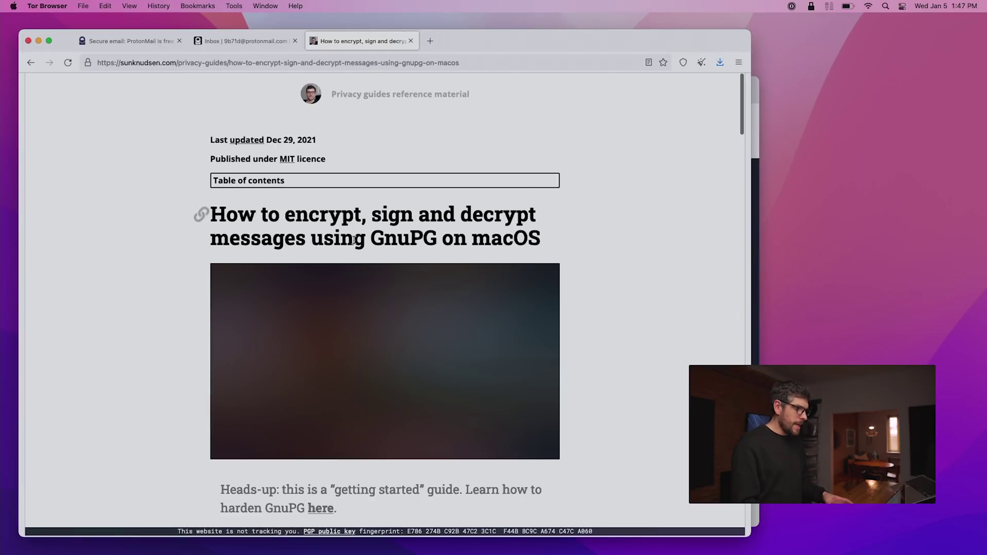
pyautogui.scroll(-20, 547, 330)
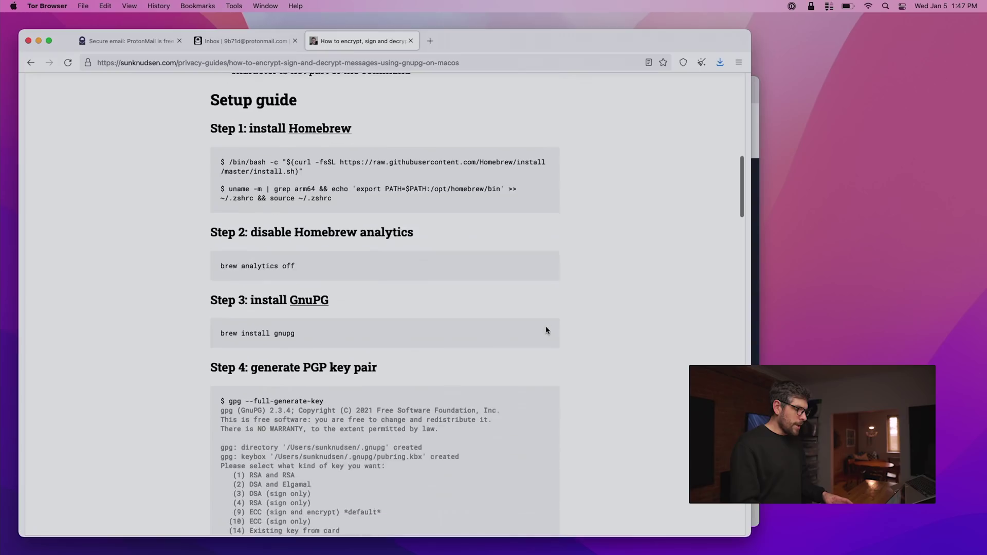
pyautogui.scroll(-15, 547, 331)
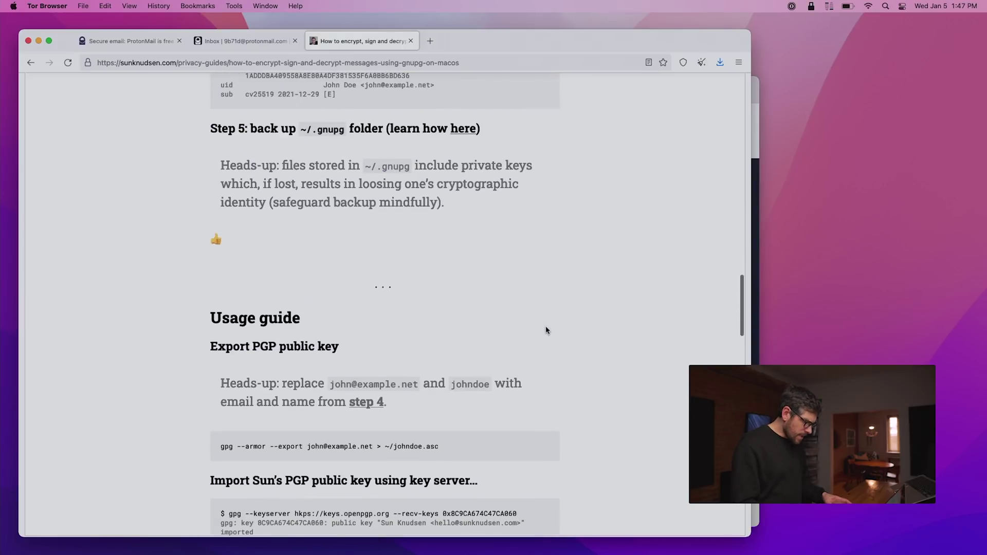
pyautogui.scroll(-10, 547, 331)
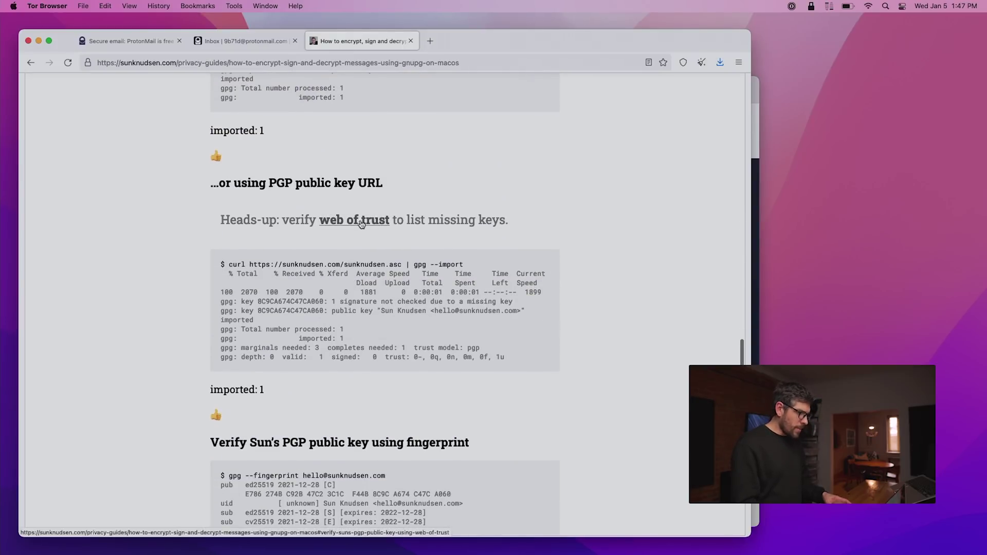
pyautogui.click(361, 222)
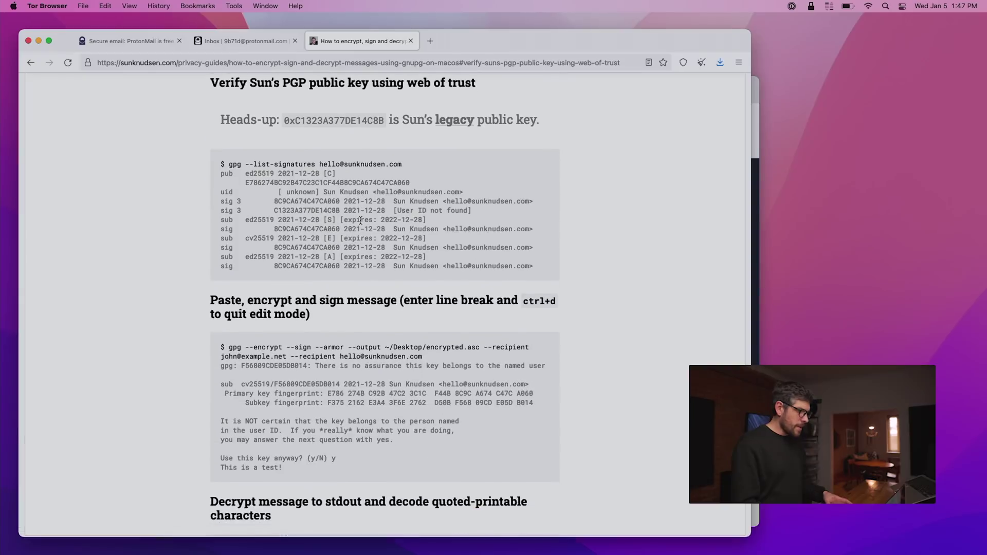
pyautogui.scroll(-5, 376, 268)
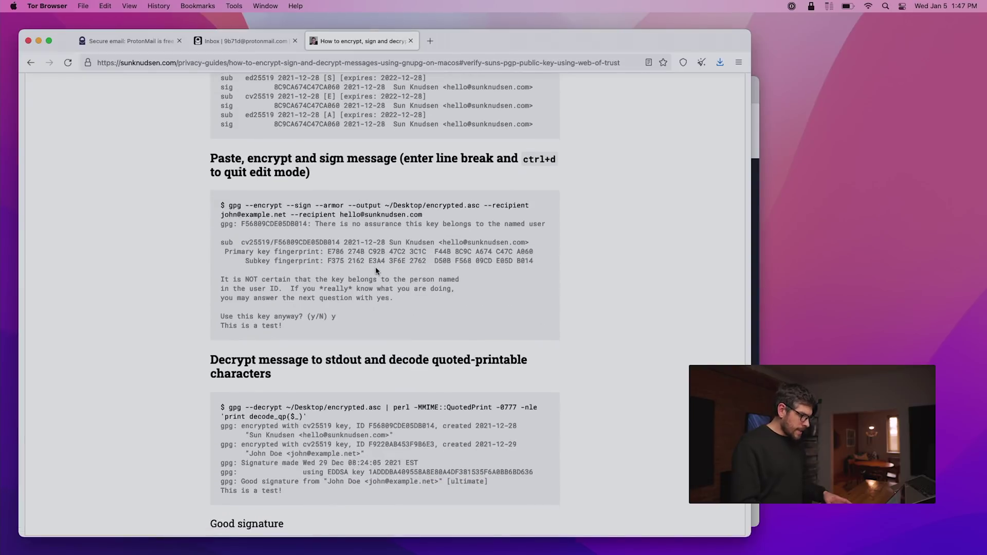
pyautogui.scroll(9, 376, 269)
pyautogui.scroll(3, 376, 270)
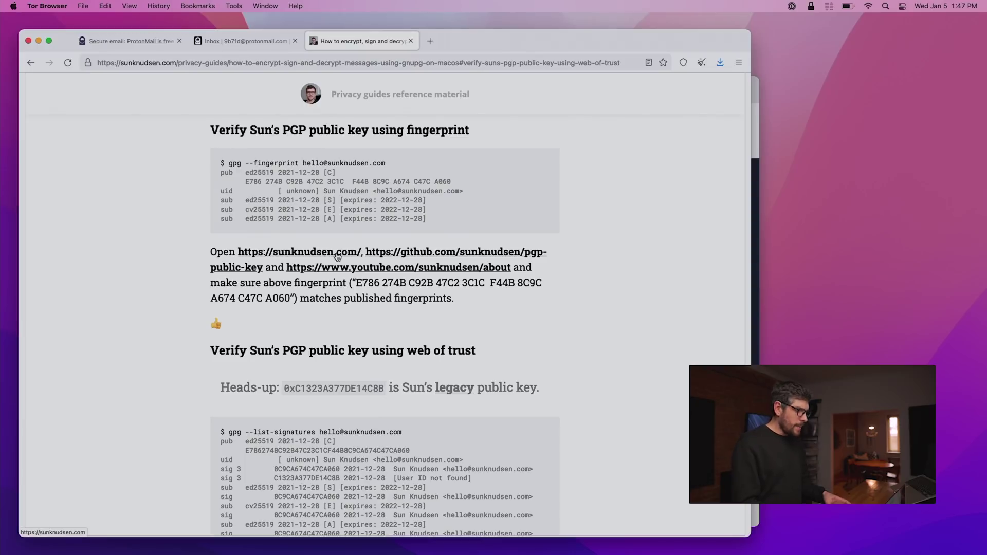
pyautogui.moveTo(357, 285); pyautogui.dragTo(301, 298)
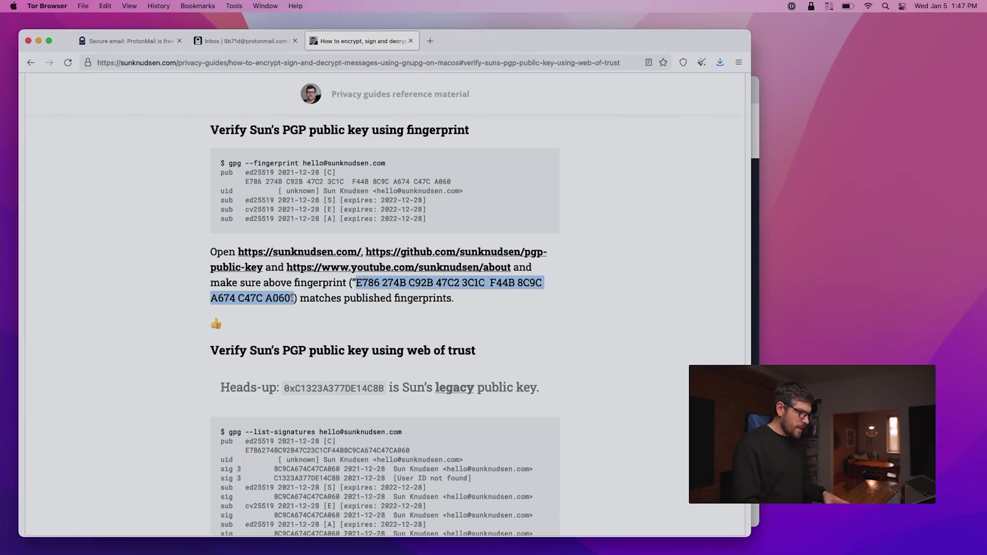
pyautogui.scroll(10, 292, 298)
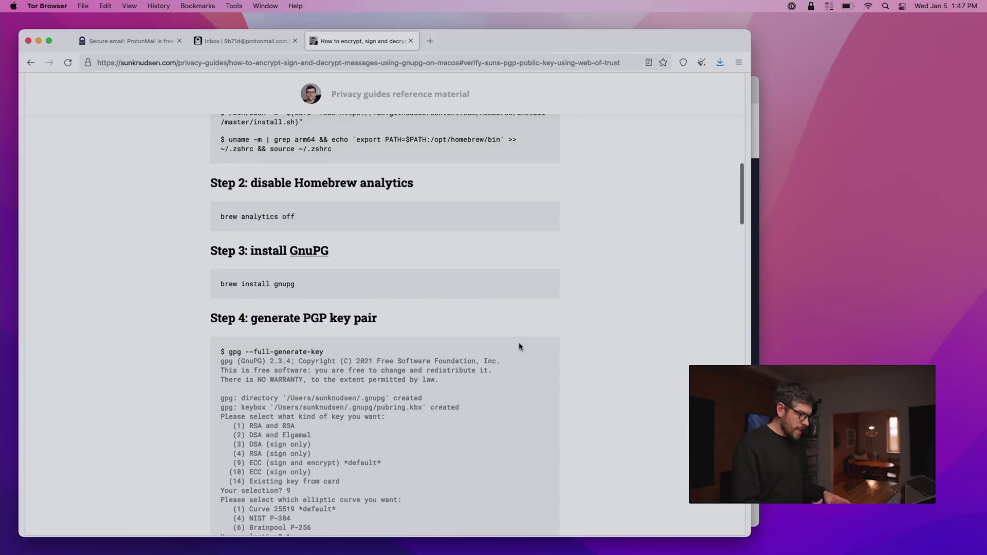
pyautogui.scroll(10, 517, 355)
pyautogui.scroll(-9, 440, 525)
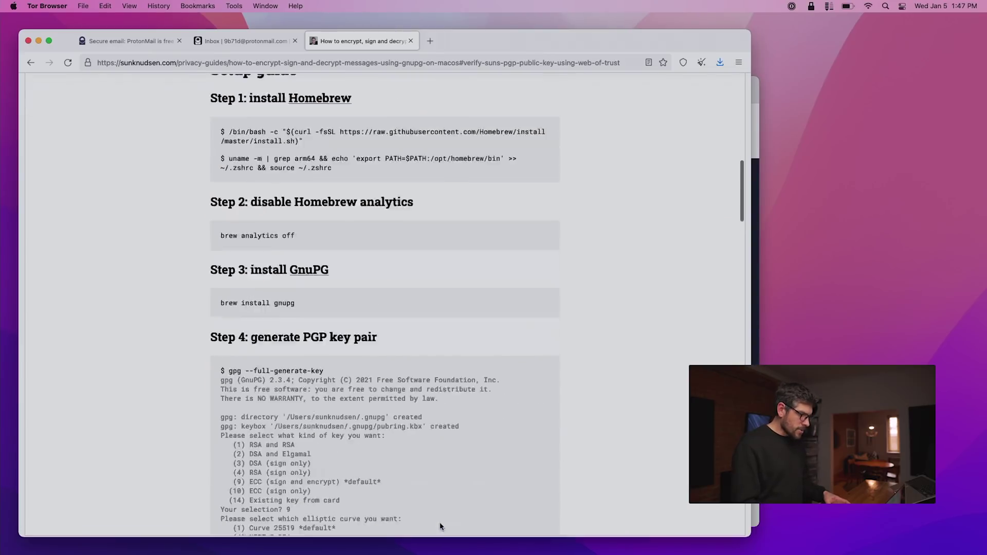
pyautogui.scroll(-15, 440, 526)
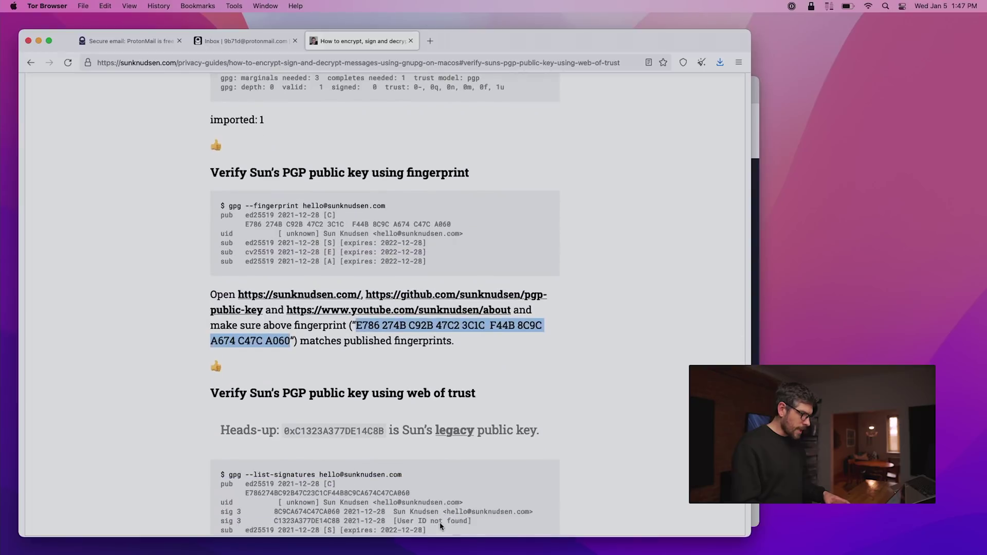
pyautogui.scroll(-3, 440, 525)
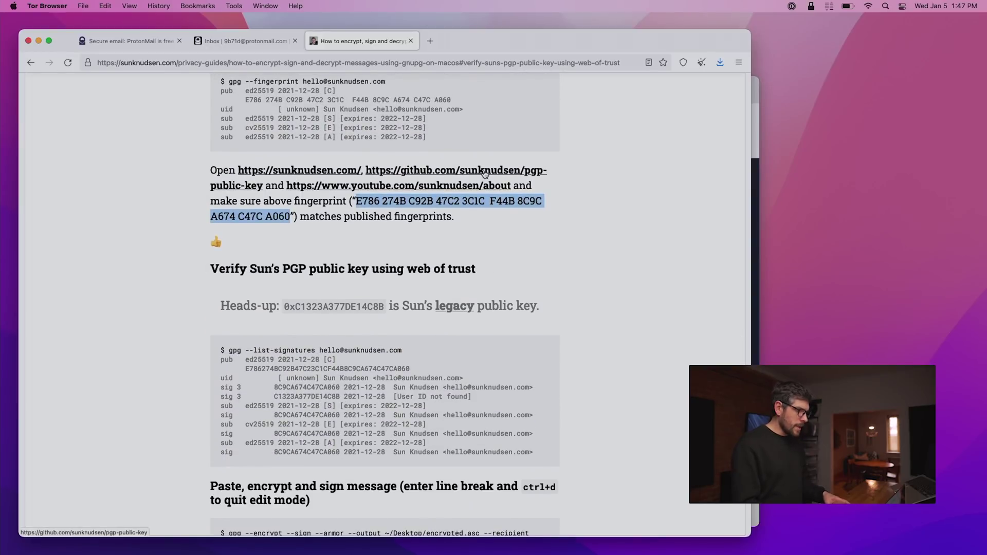
pyautogui.rightClick(433, 188)
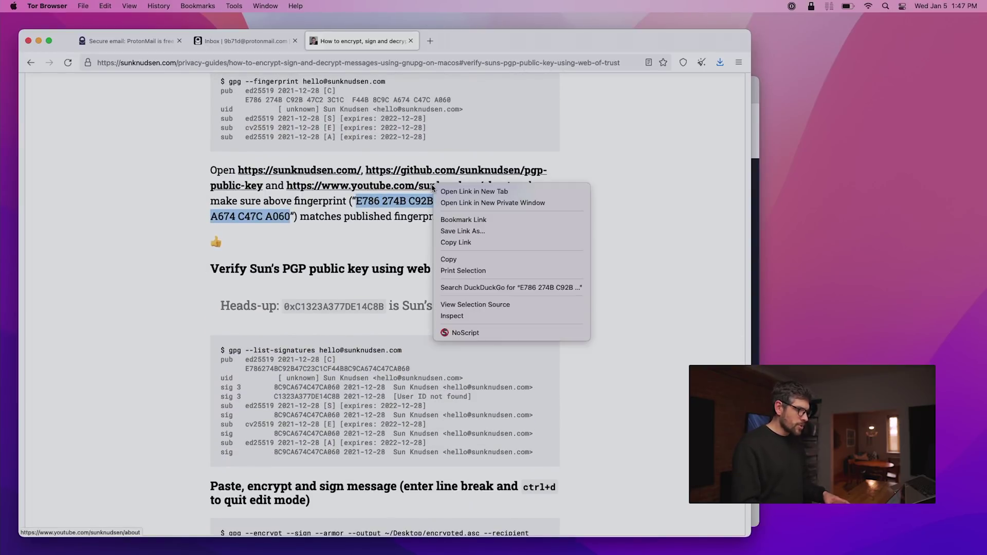
pyautogui.click(445, 191)
pyautogui.click(470, 42)
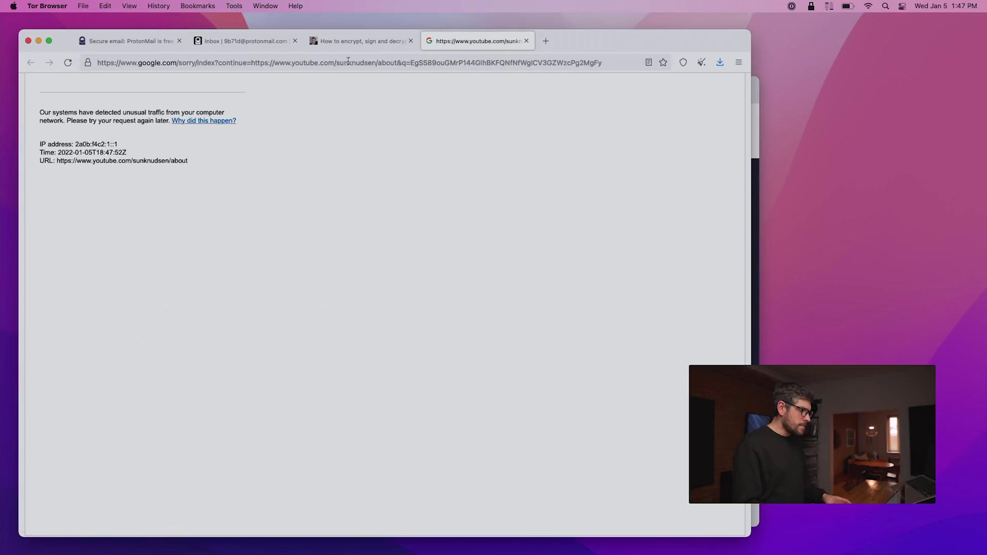
pyautogui.click(525, 41)
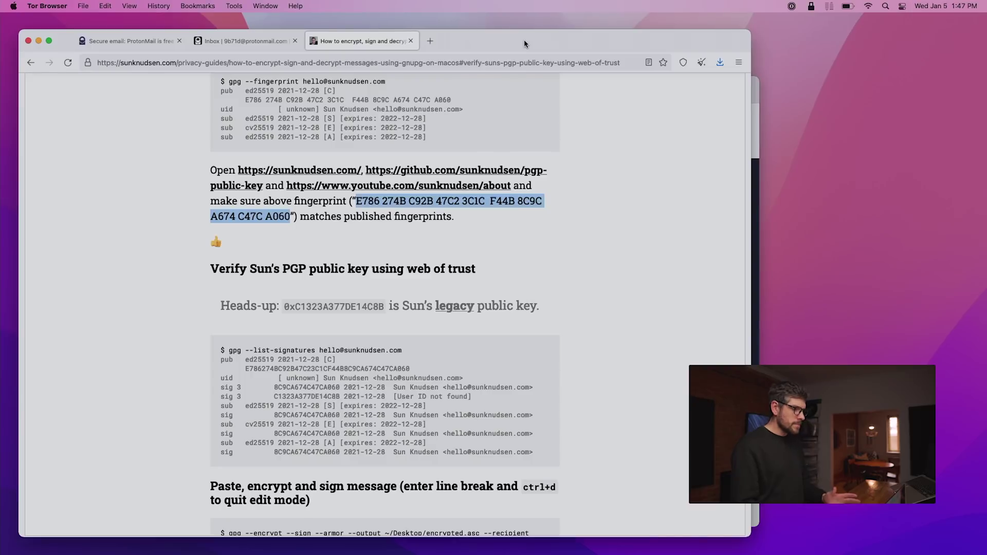
pyautogui.click(585, 133)
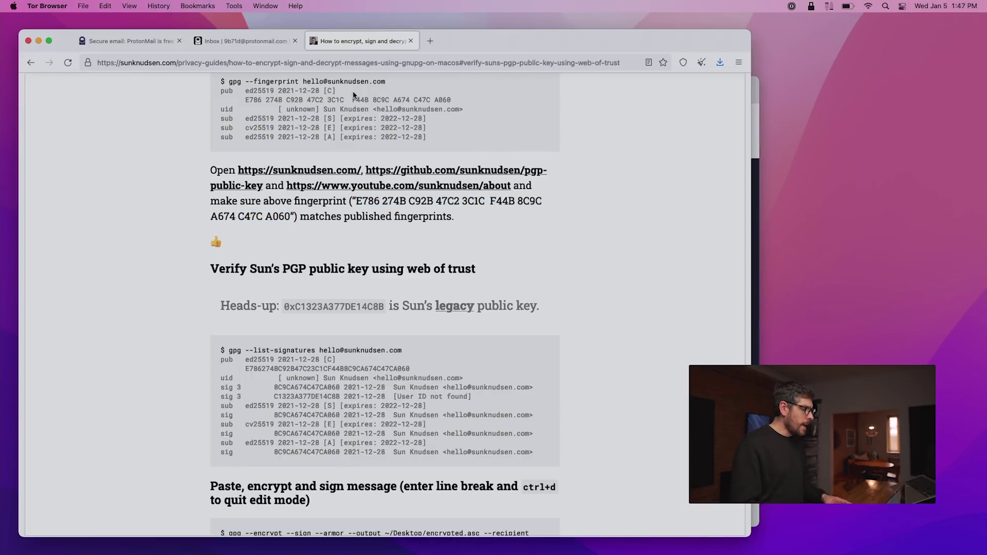
pyautogui.click(231, 42)
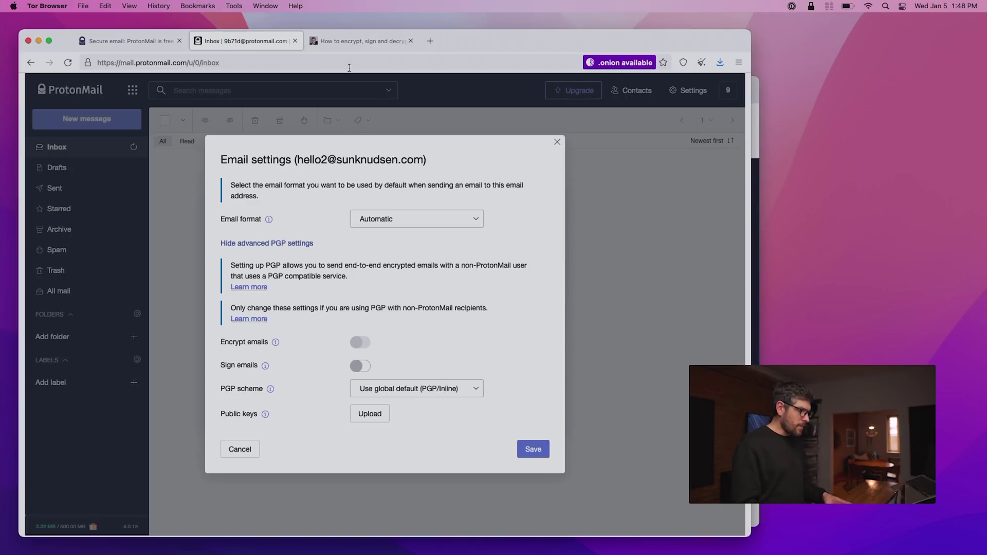
# Step: Upload sunknudsen.asc as the contact's key, enable Encrypt emails, and save the settings
pyautogui.click(349, 42)
pyautogui.scroll(20, 369, 271)
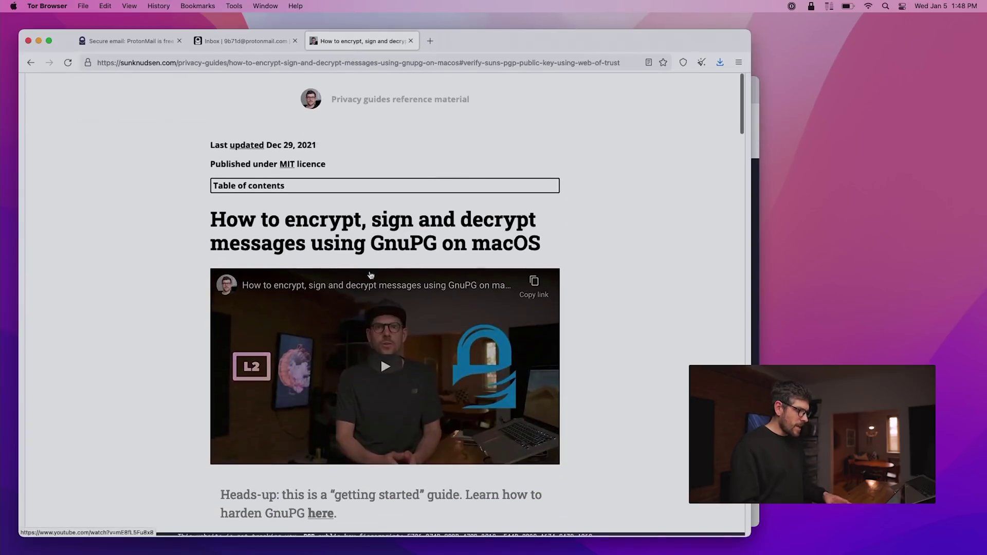
pyautogui.click(261, 46)
pyautogui.click(370, 414)
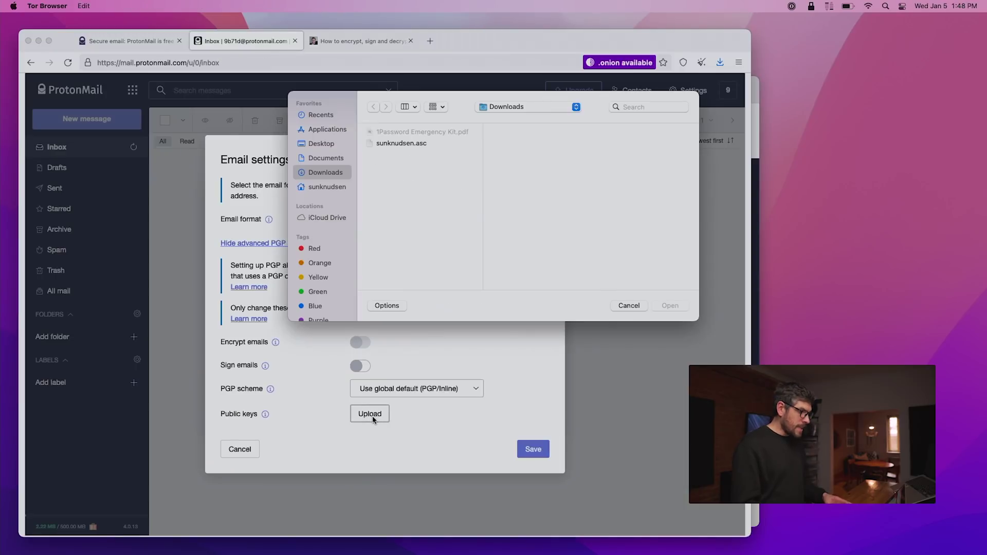
pyautogui.doubleClick(409, 145)
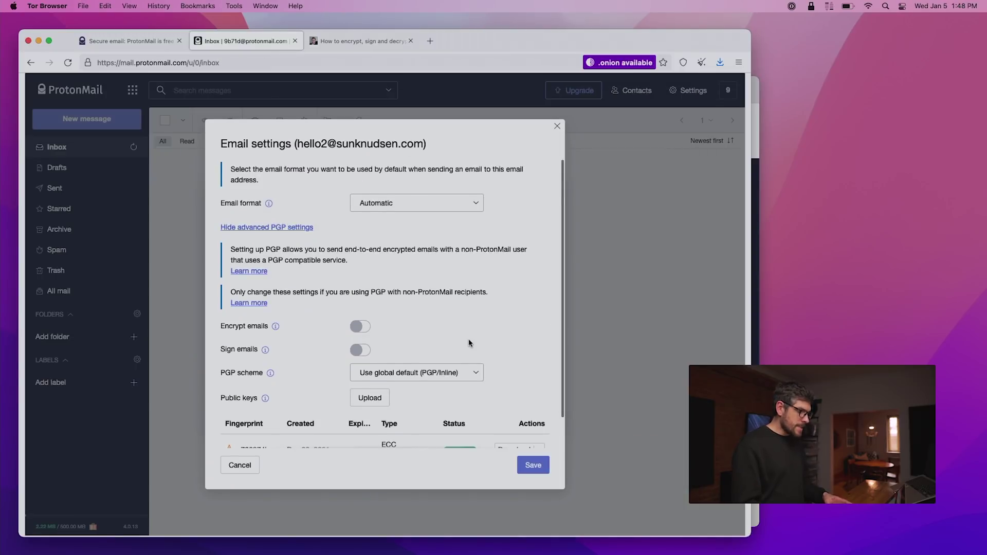
pyautogui.click(364, 297)
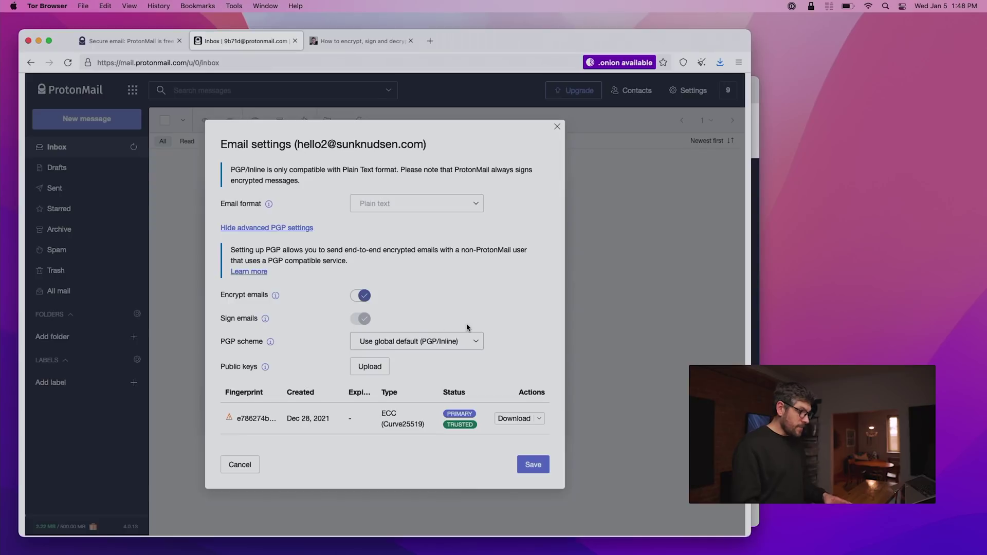
pyautogui.click(531, 463)
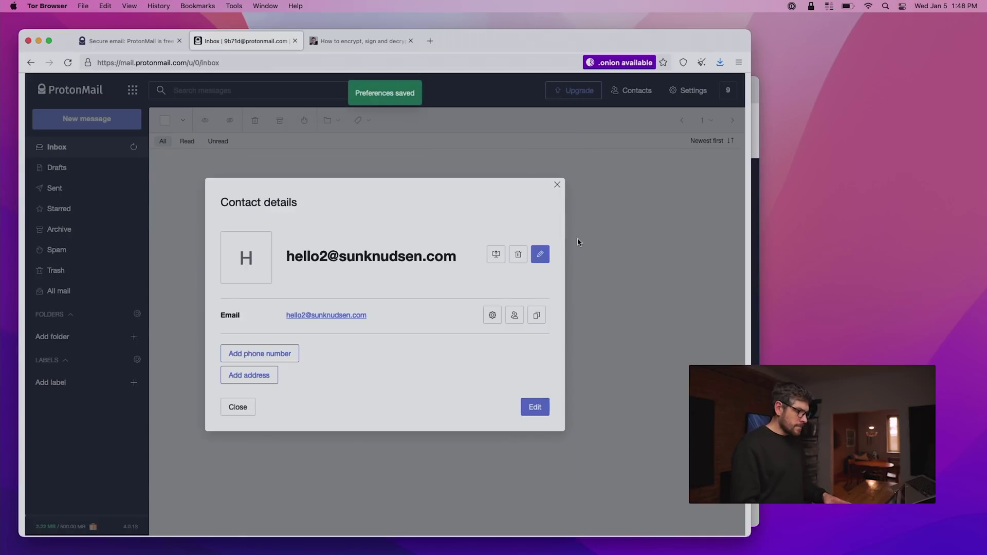
pyautogui.click(558, 185)
# Step: Send 'Test2' with body 'yoyoyo' to the autocompleted PGP contact
pyautogui.click(86, 119)
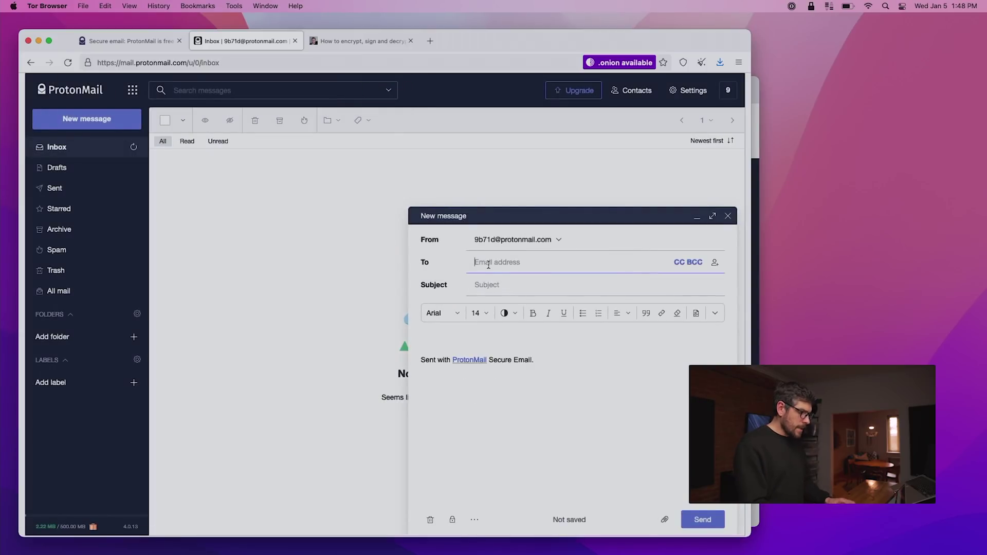
pyautogui.write('hell')
pyautogui.click(496, 283)
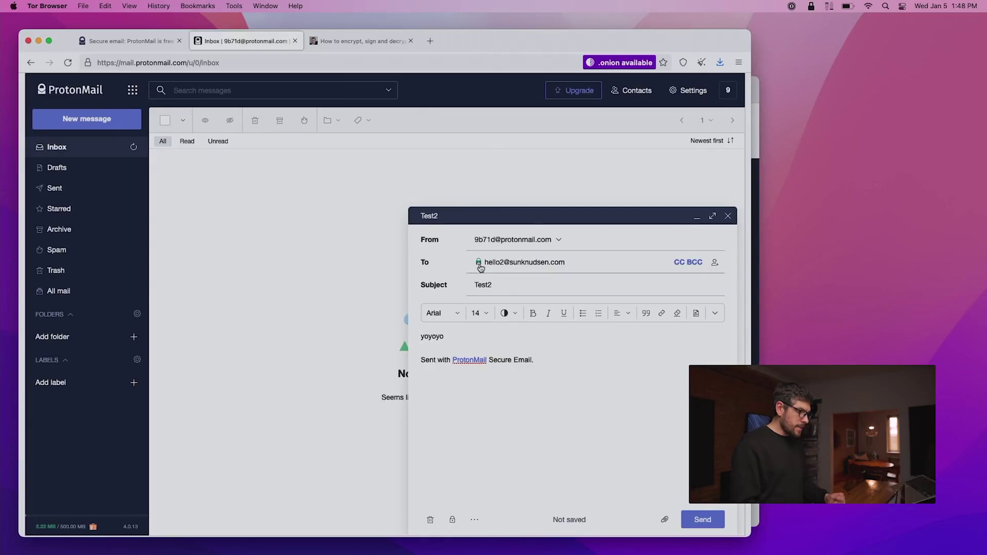
pyautogui.moveTo(480, 266)
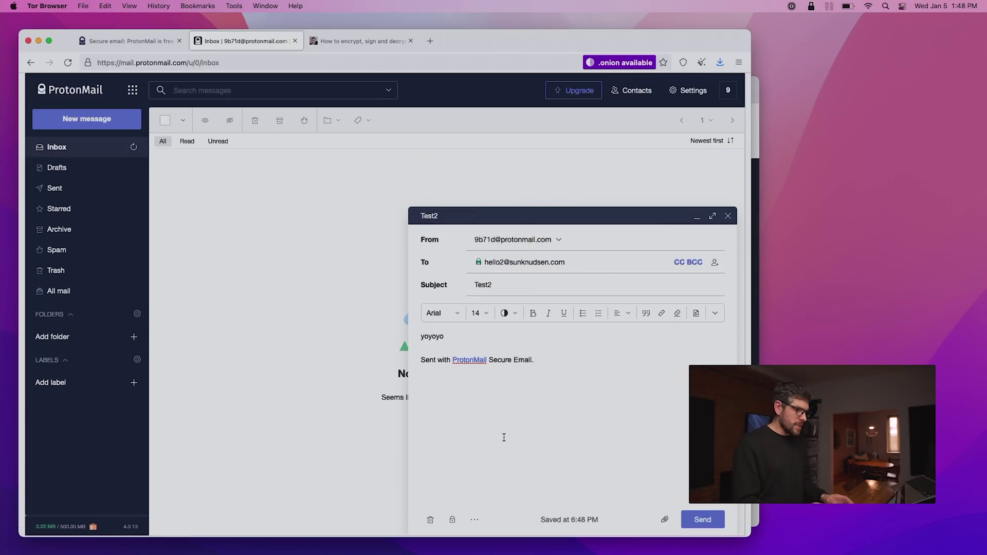
pyautogui.click(703, 520)
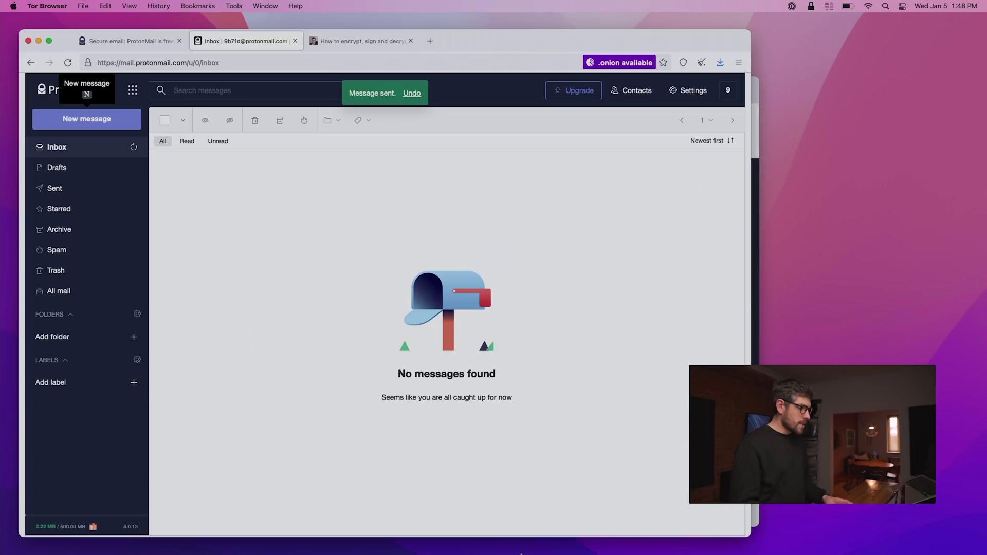
# Step: Open Test2 in Apple Mail and inspect its PGP ciphertext body, then return to ProtonMail
pyautogui.moveTo(529, 535)
pyautogui.click(389, 537)
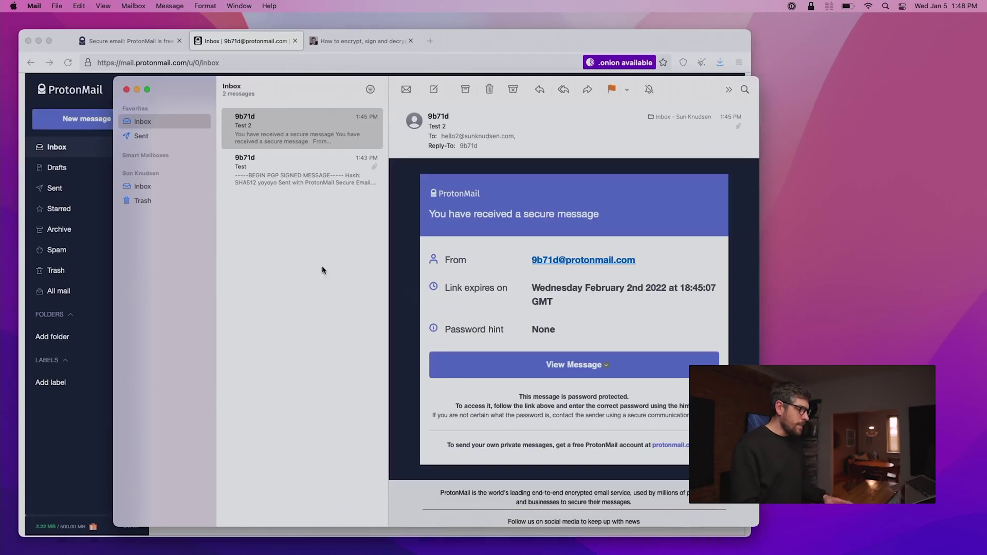
pyautogui.click(292, 123)
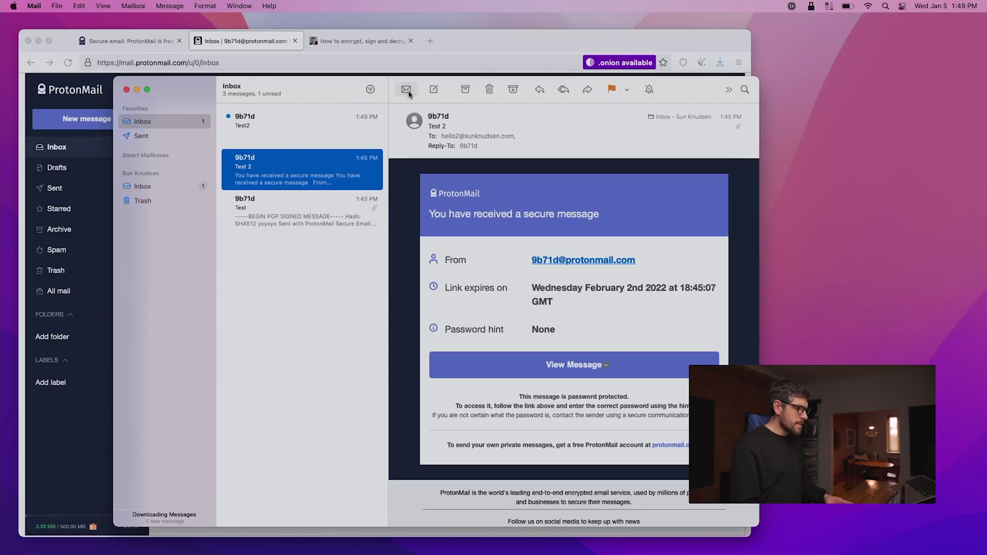
pyautogui.click(283, 136)
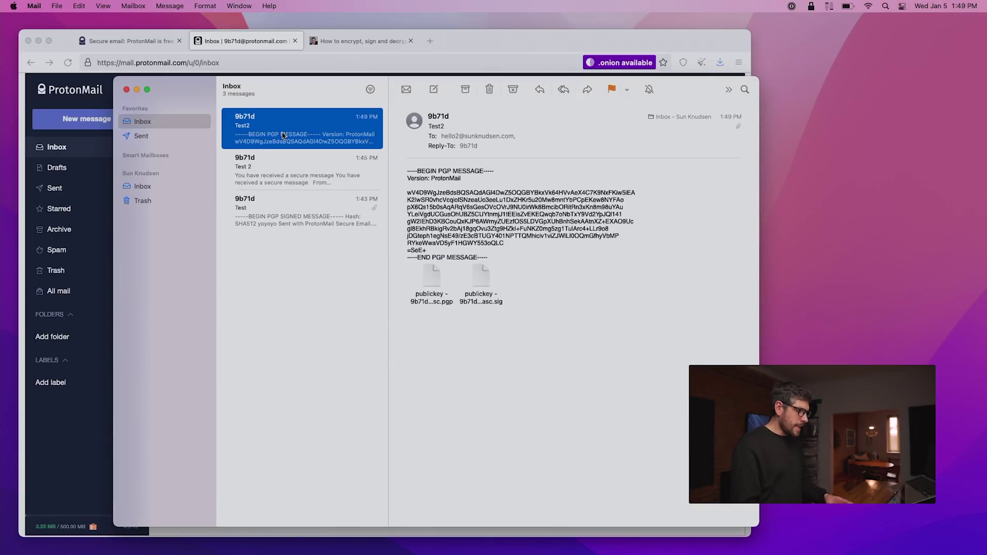
pyautogui.moveTo(491, 258); pyautogui.dragTo(364, 159)
pyautogui.click(578, 328)
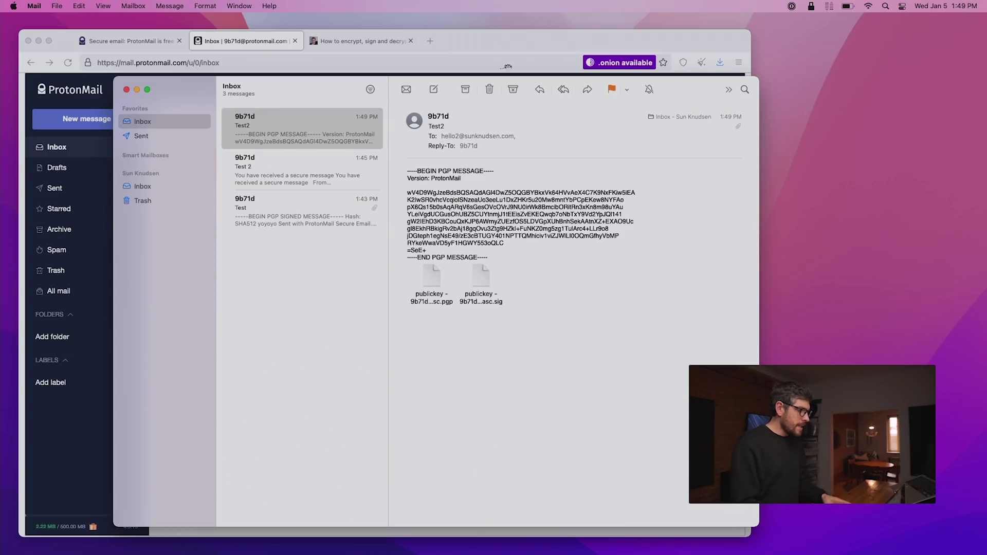
pyautogui.click(560, 45)
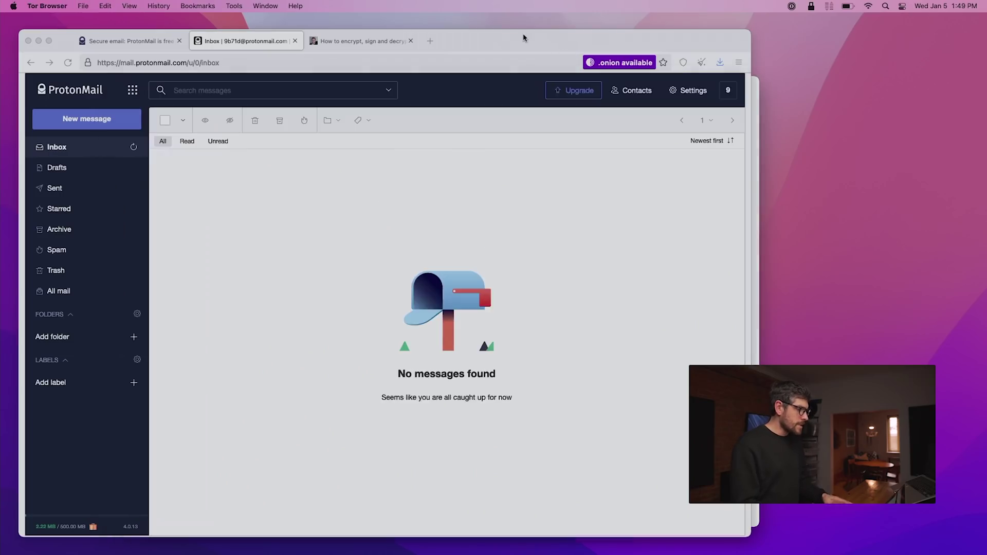
# Step: Open the Encryption & keys settings and check the Default PGP scheme is PGP/Inline
pyautogui.click(694, 91)
pyautogui.click(620, 114)
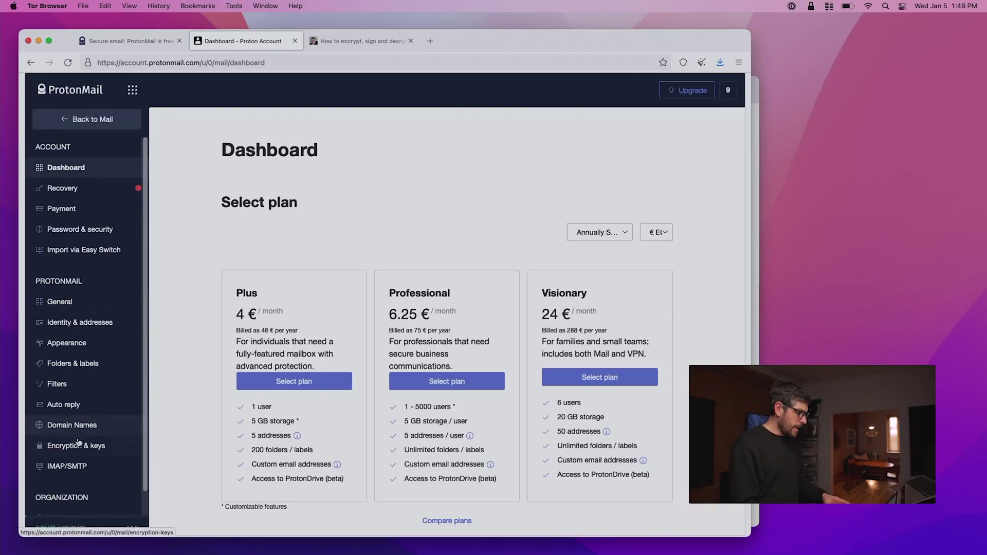
pyautogui.click(78, 446)
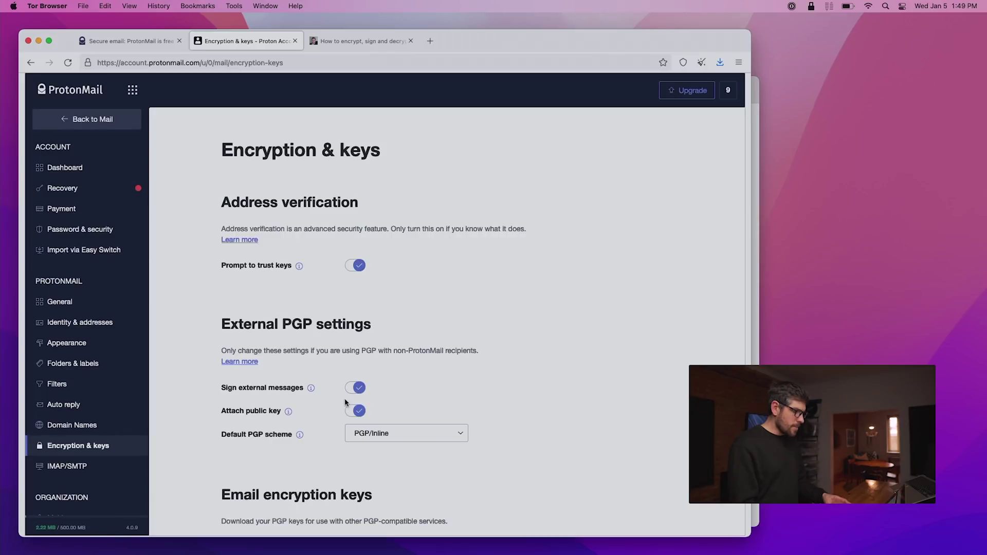
pyautogui.click(412, 438)
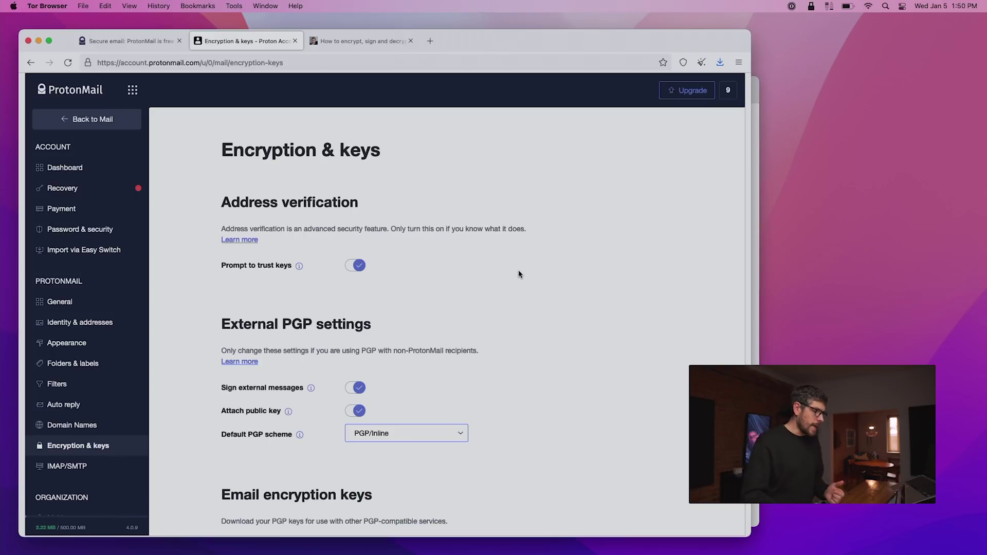
pyautogui.scroll(-5, 518, 274)
pyautogui.scroll(5, 519, 274)
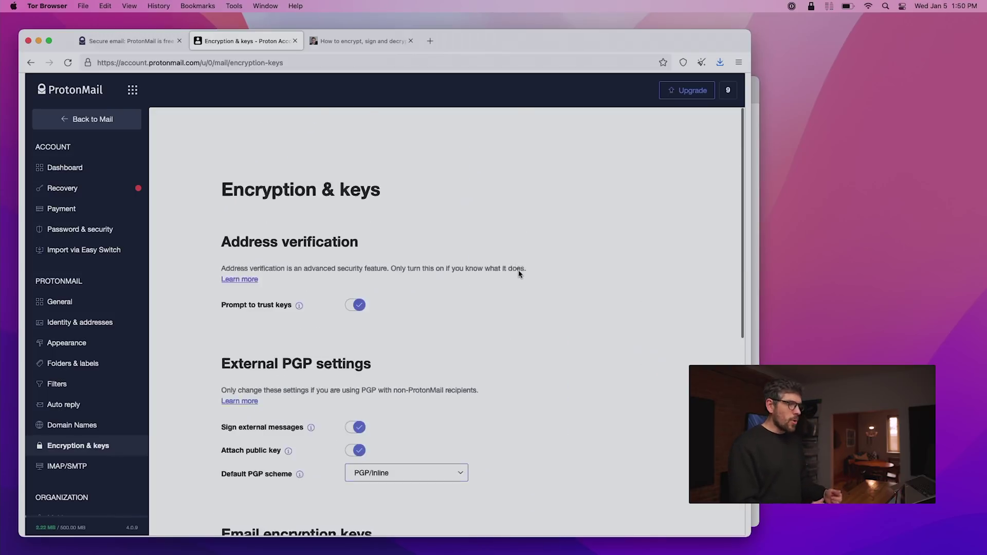